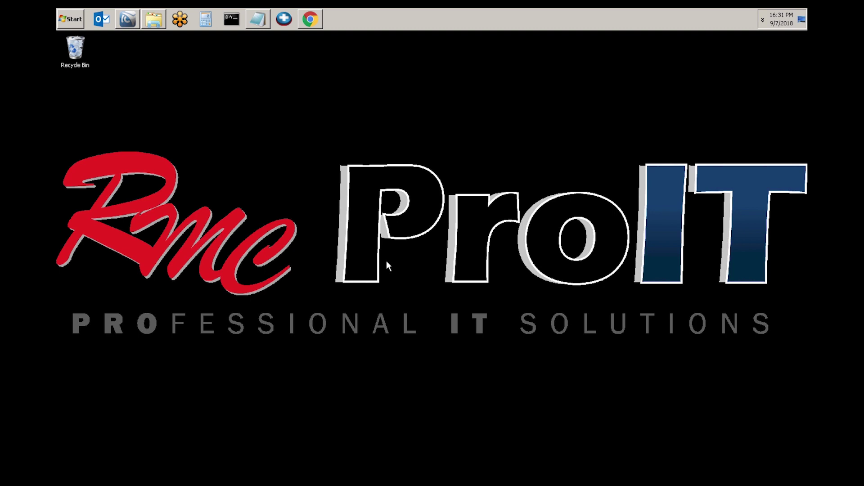
Check the prerequisites note, then begin a manual Folder destination in the Remote Panel's Scanner (Classic)
{"action": "left_click", "coordinate": [259, 22]}
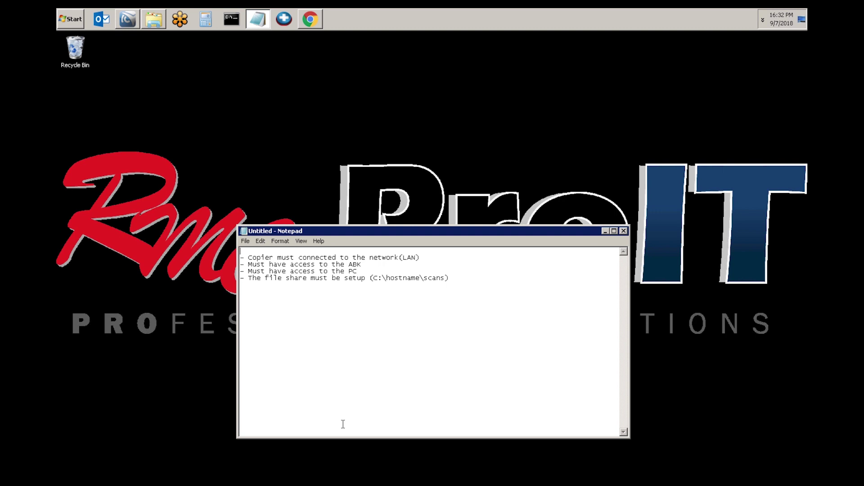
{"action": "left_click", "coordinate": [605, 231]}
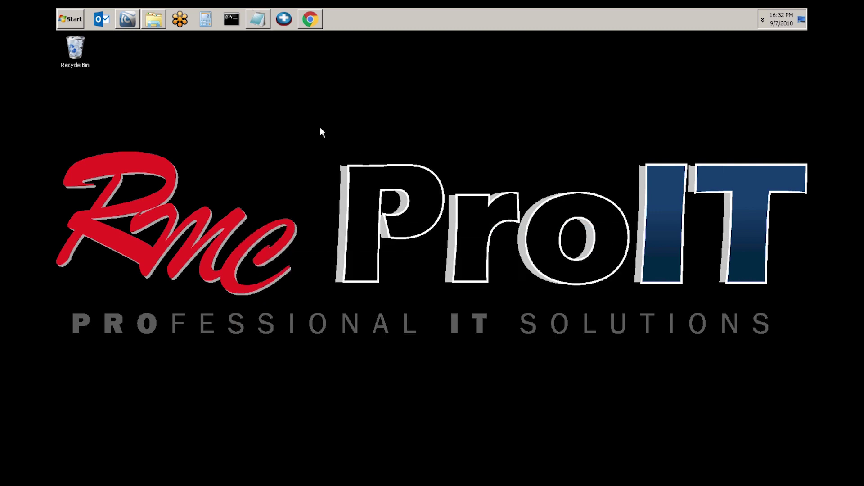
{"action": "left_click", "coordinate": [310, 19]}
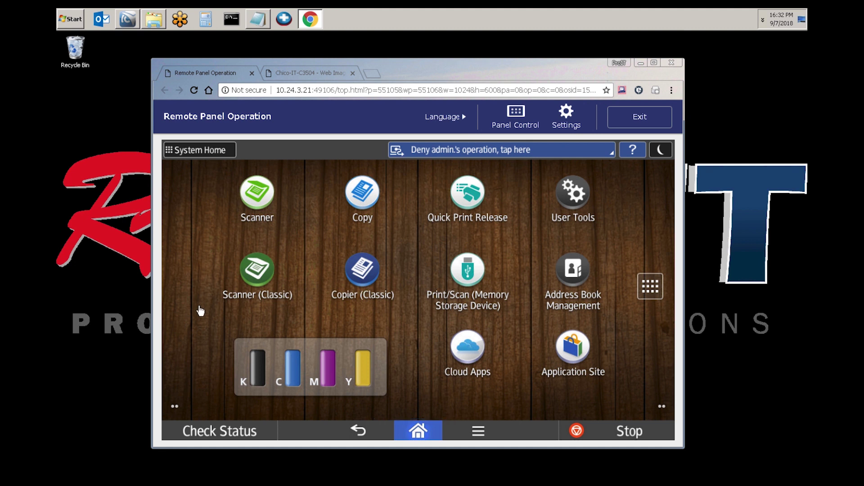
{"action": "left_click", "coordinate": [266, 278]}
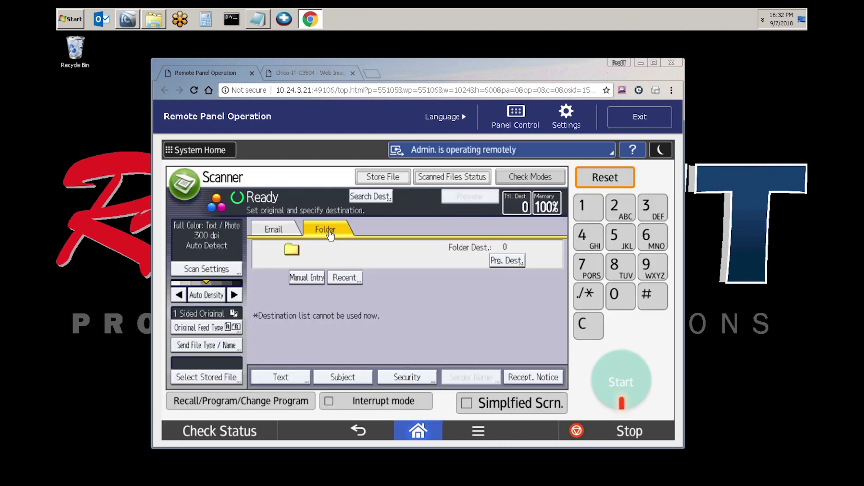
{"action": "left_click", "coordinate": [306, 278]}
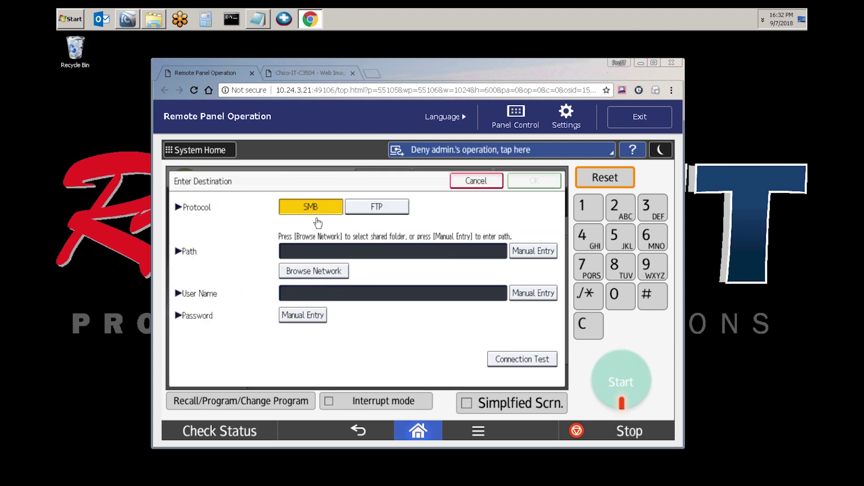
Enter the share path \\eur-loaner11\scans and confirm it
{"action": "left_click", "coordinate": [535, 252]}
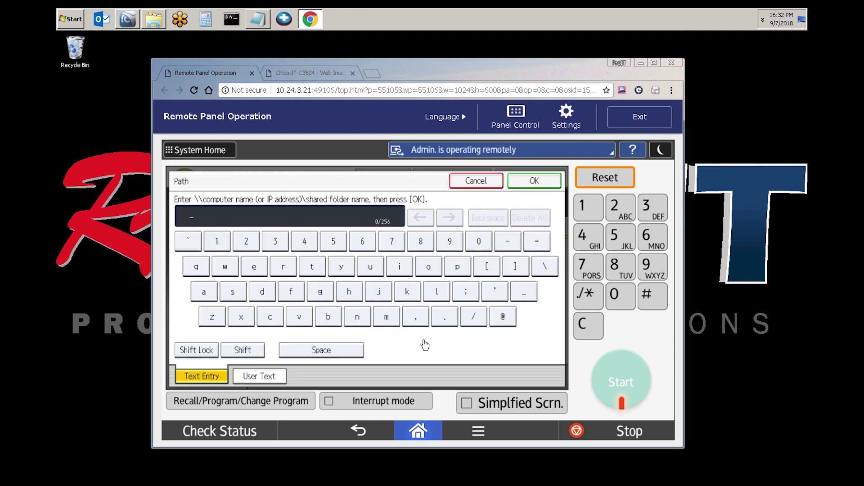
{"action": "left_click", "coordinate": [545, 267]}
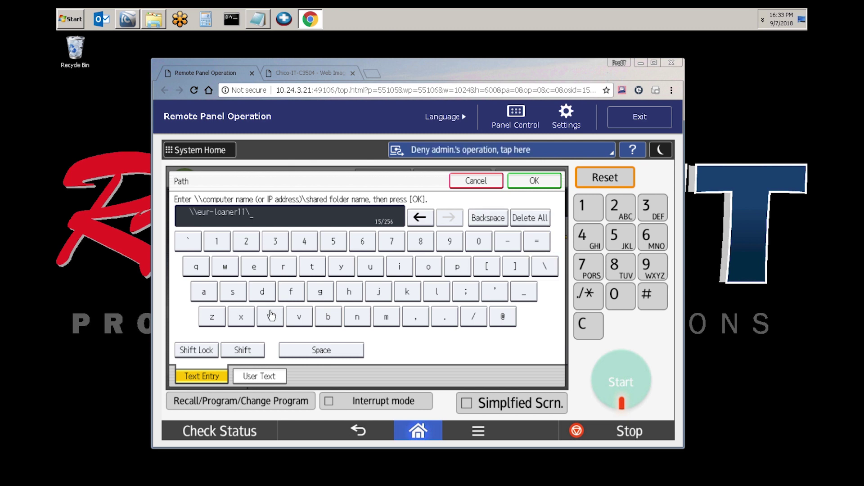
{"action": "left_click", "coordinate": [233, 291]}
{"action": "left_click", "coordinate": [208, 294]}
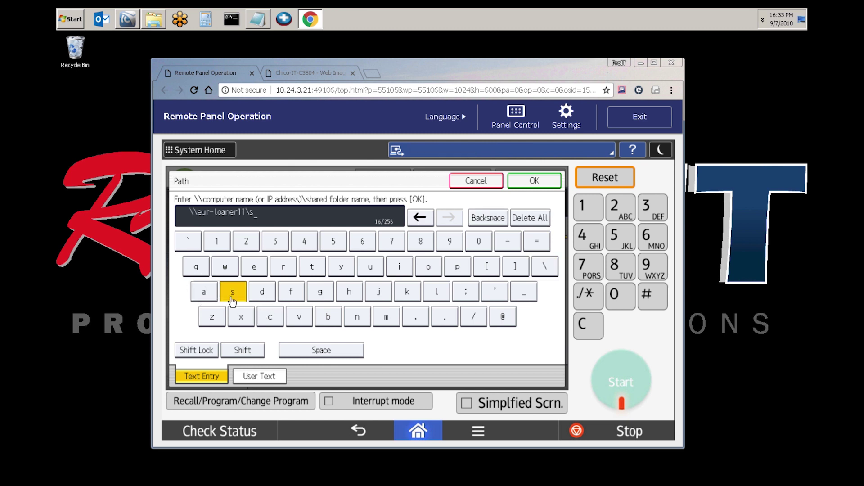
{"action": "left_click", "coordinate": [358, 319]}
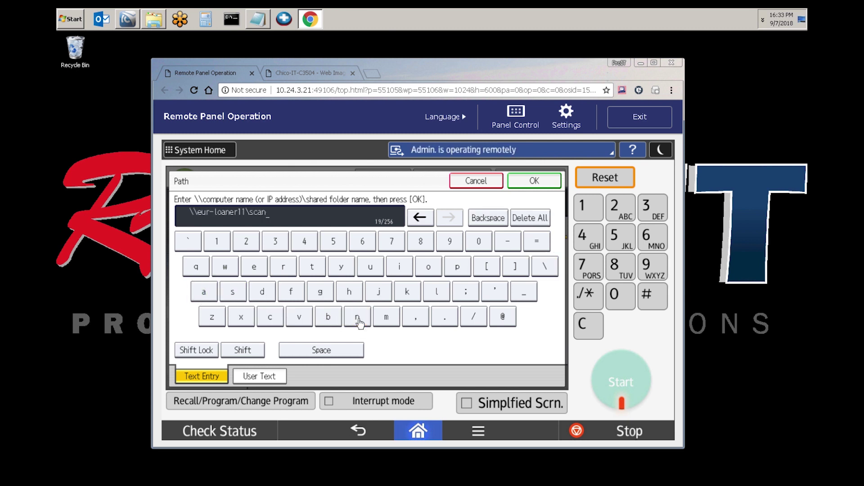
{"action": "type", "text": "s"}
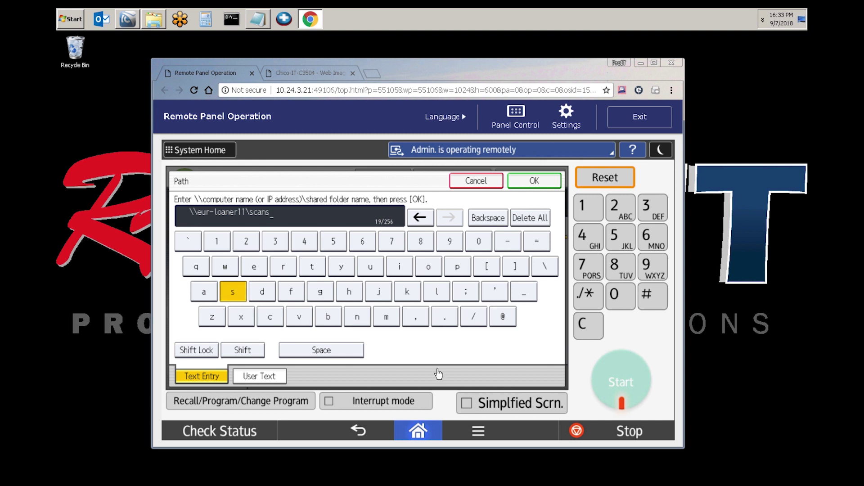
{"action": "left_click", "coordinate": [533, 182]}
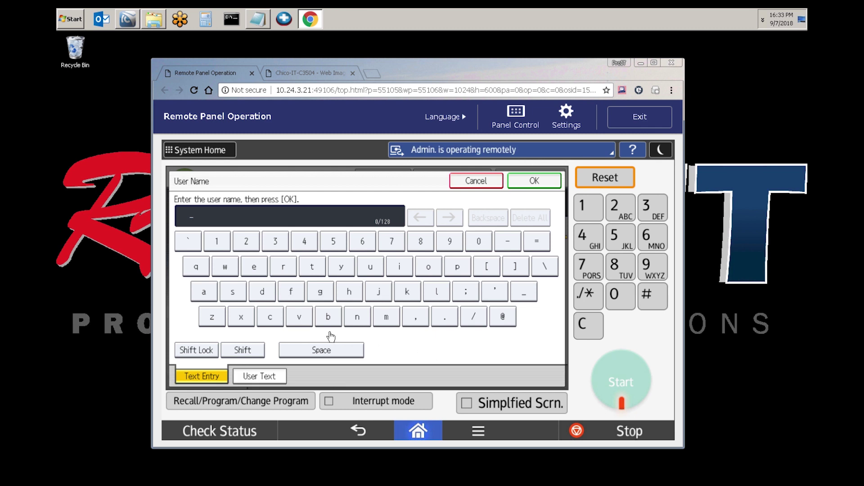
Enter the share account's user name and paste its password, then run the connection test
{"action": "type", "text": "ra"}
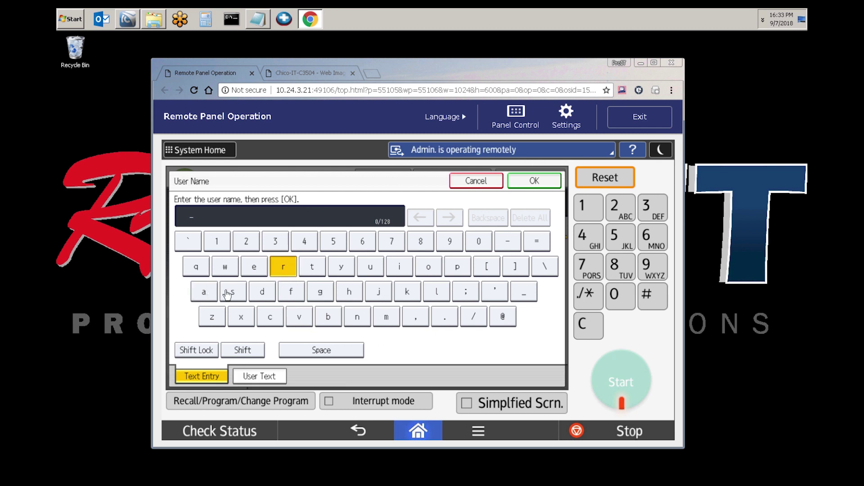
{"action": "type", "text": "ymorgan\\copier"}
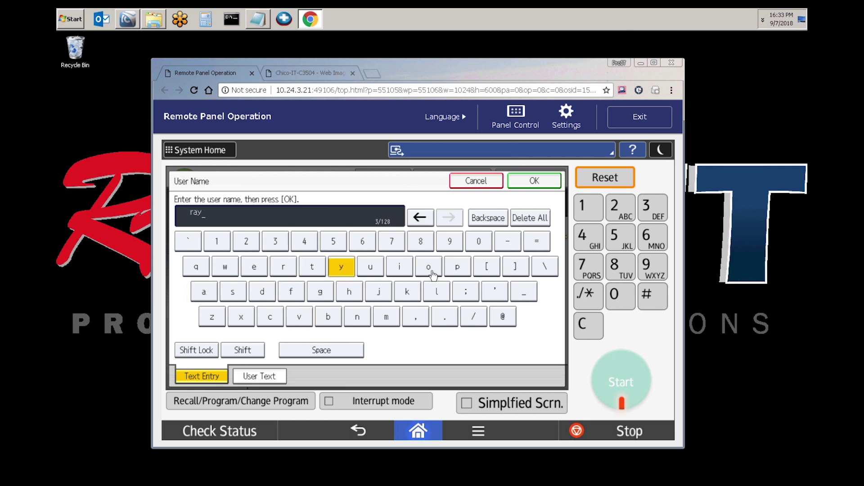
{"action": "left_click", "coordinate": [535, 189]}
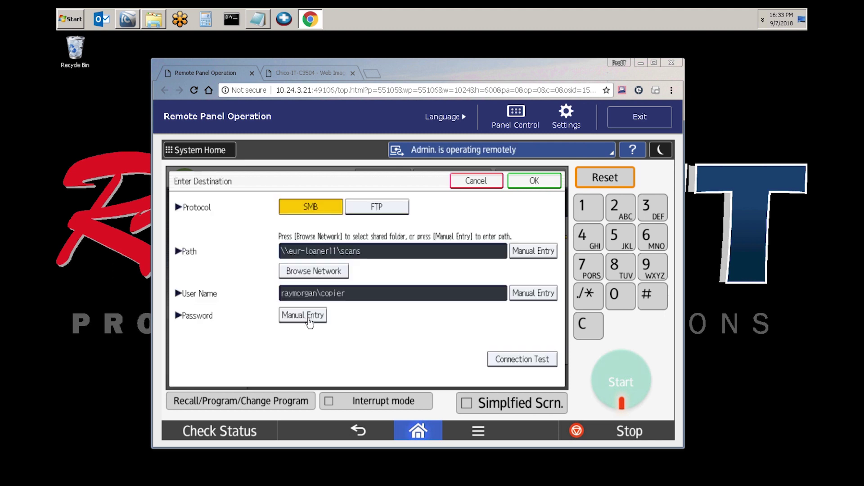
{"action": "left_click", "coordinate": [308, 319]}
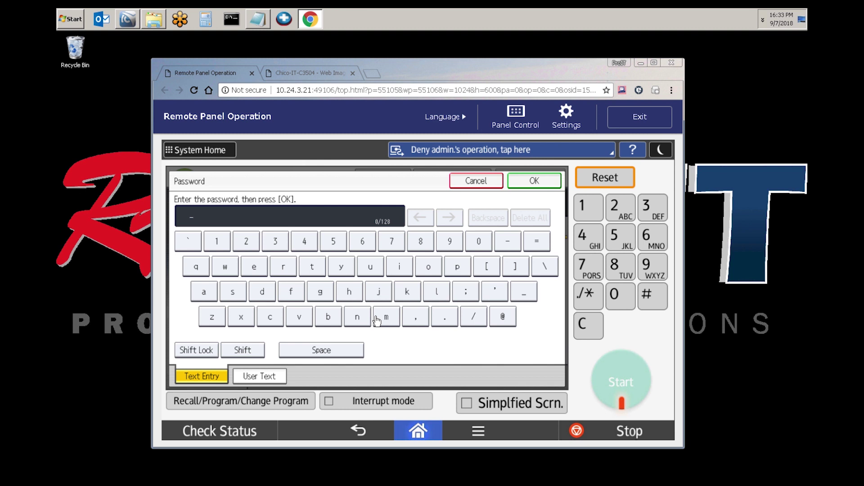
{"action": "key", "text": "ctrl+v"}
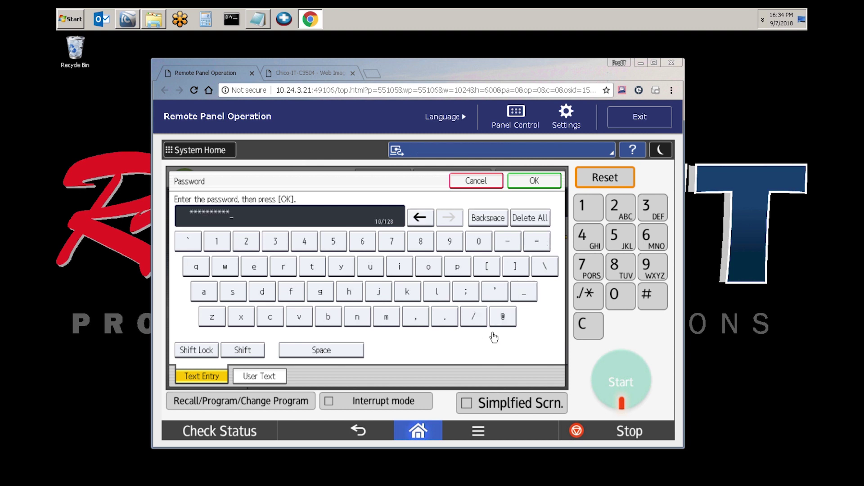
{"action": "left_click", "coordinate": [546, 184]}
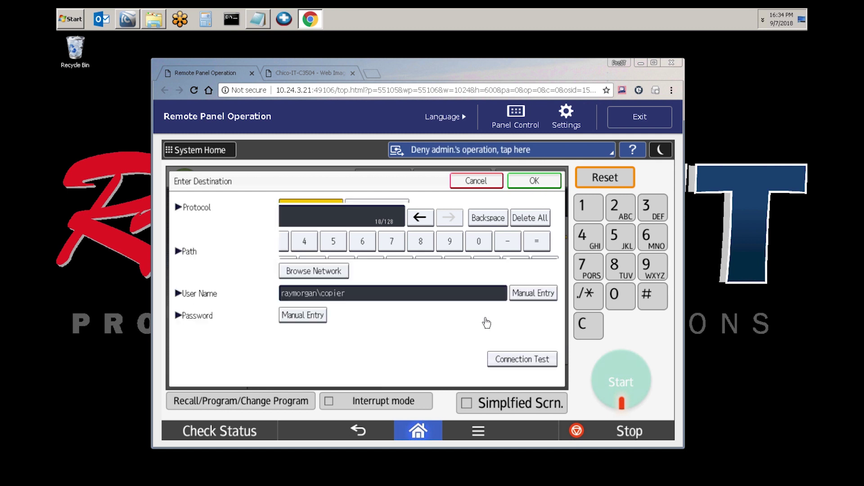
{"action": "left_click", "coordinate": [521, 360]}
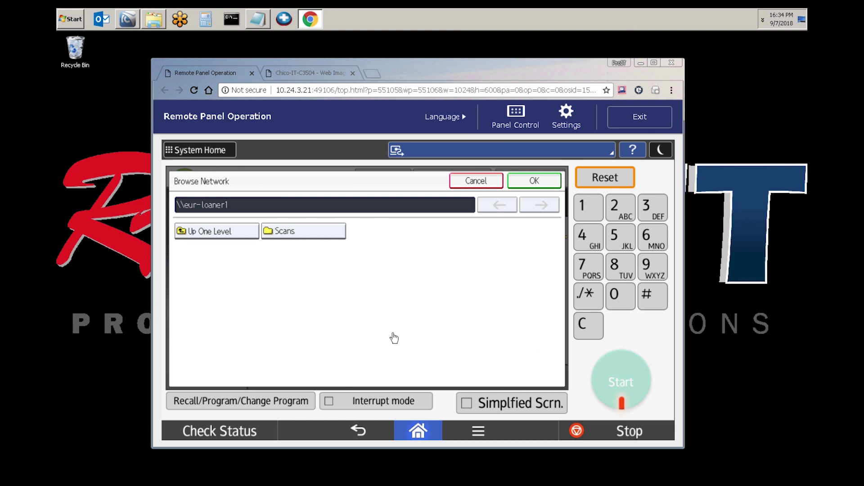
Choose the Scans folder on \\eur-loaner1 as the path and confirm the SMB destination
{"action": "left_click", "coordinate": [305, 240]}
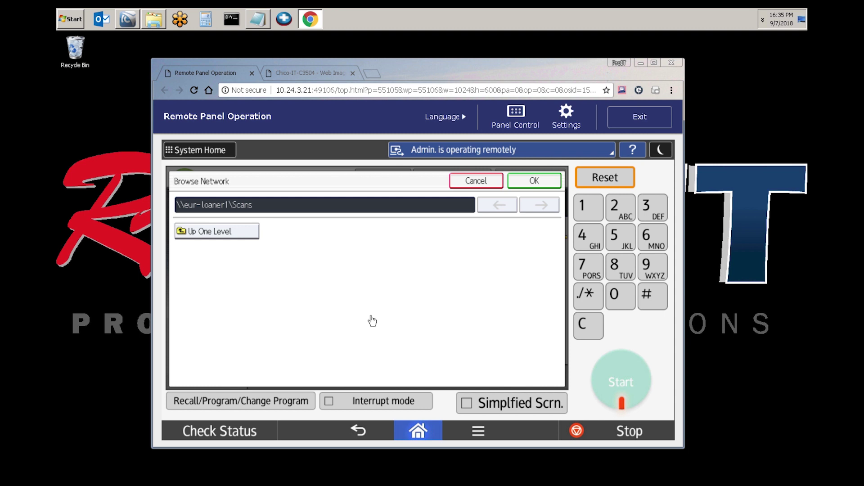
{"action": "left_click", "coordinate": [532, 183]}
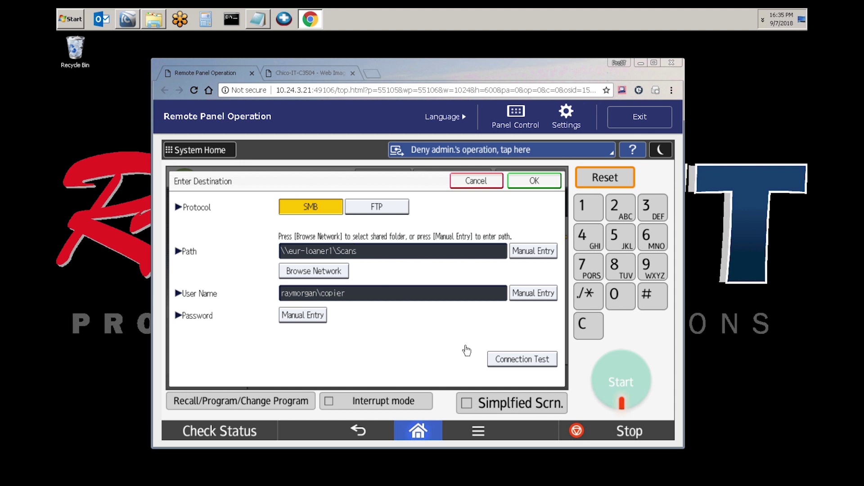
{"action": "left_click", "coordinate": [550, 187]}
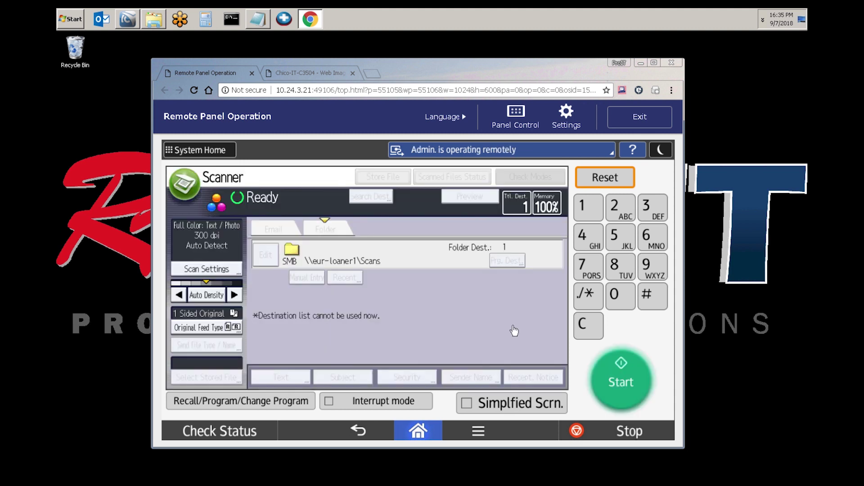
Send a test scan to \\eur-loaner1\Scans, review the Scanned Files Status, then return to Web Image Monitor
{"action": "left_click", "coordinate": [619, 383]}
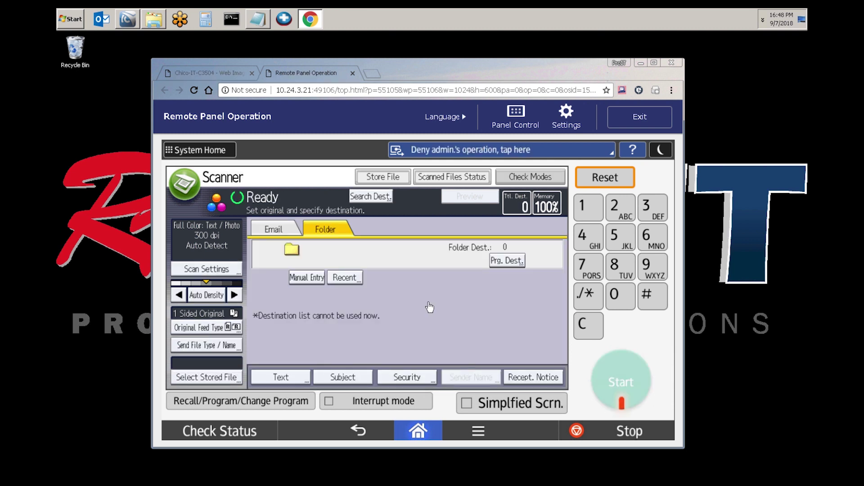
{"action": "left_click", "coordinate": [447, 182]}
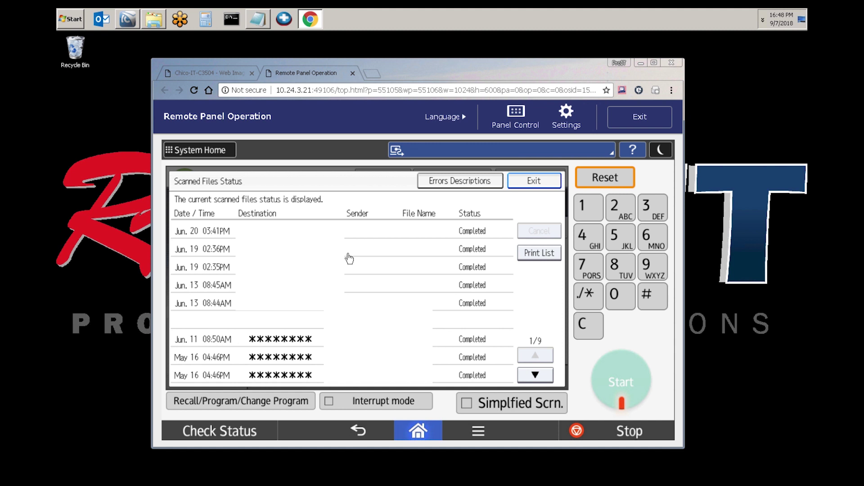
{"action": "left_click", "coordinate": [525, 185]}
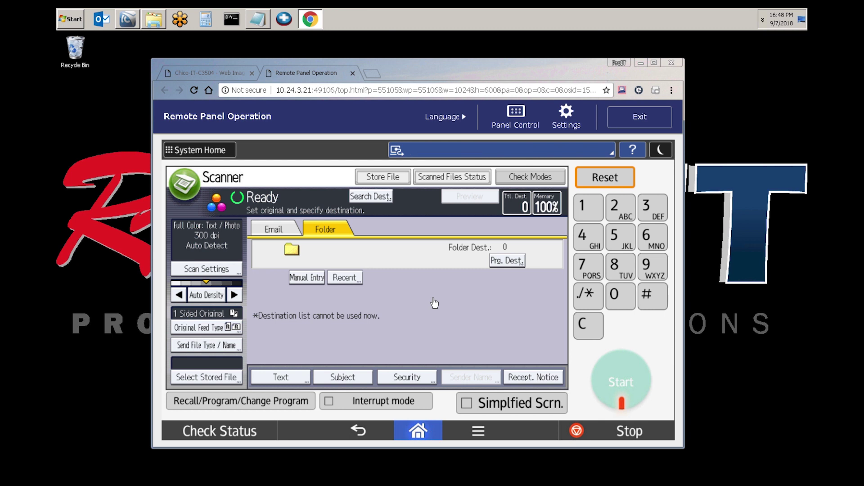
{"action": "left_click", "coordinate": [216, 72]}
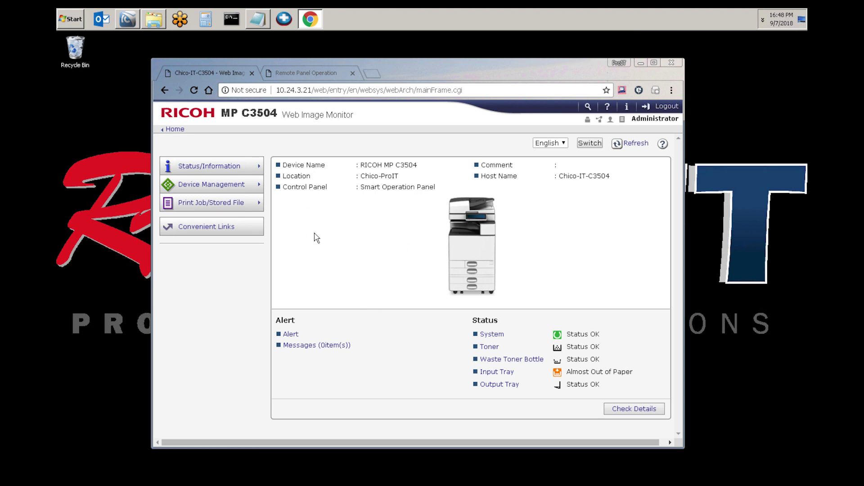
Open the Address Book in Detail Input mode and add a new user entry numbered 00001
{"action": "mouse_move", "coordinate": [236, 185]}
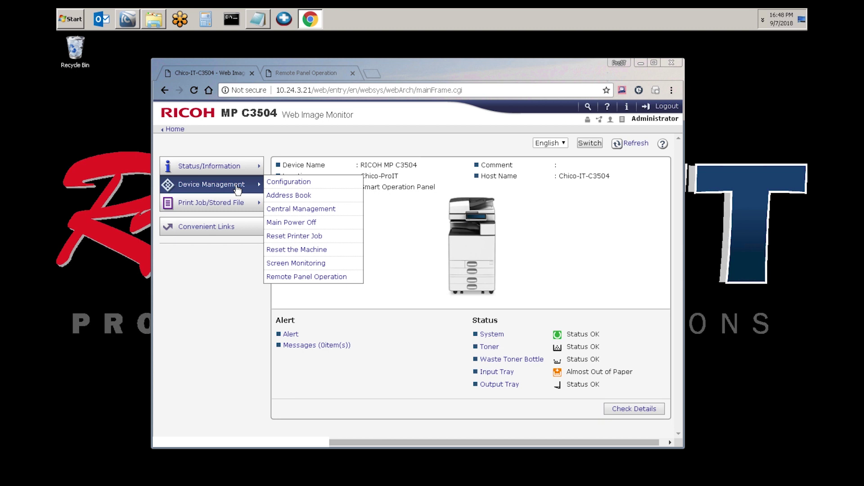
{"action": "left_click", "coordinate": [294, 196]}
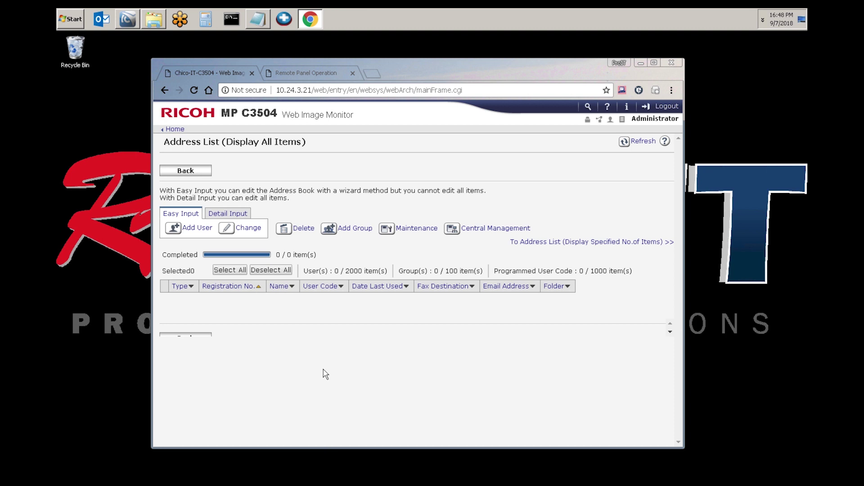
{"action": "left_click", "coordinate": [228, 213]}
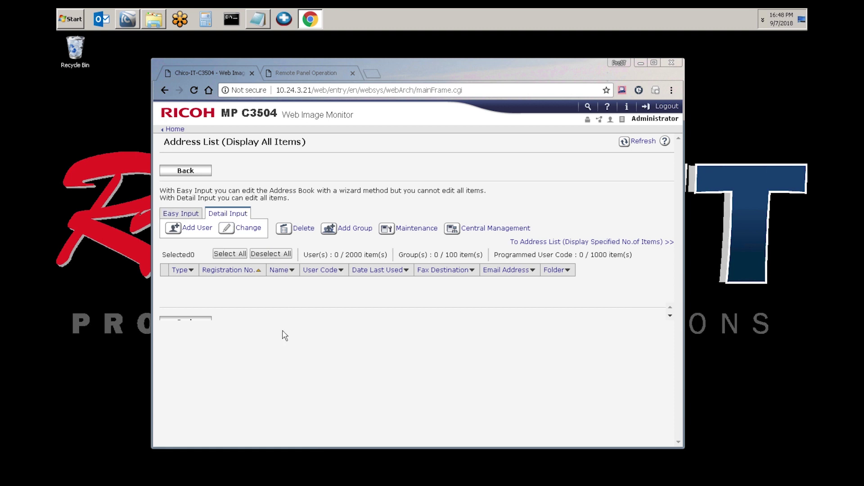
{"action": "left_click", "coordinate": [190, 228]}
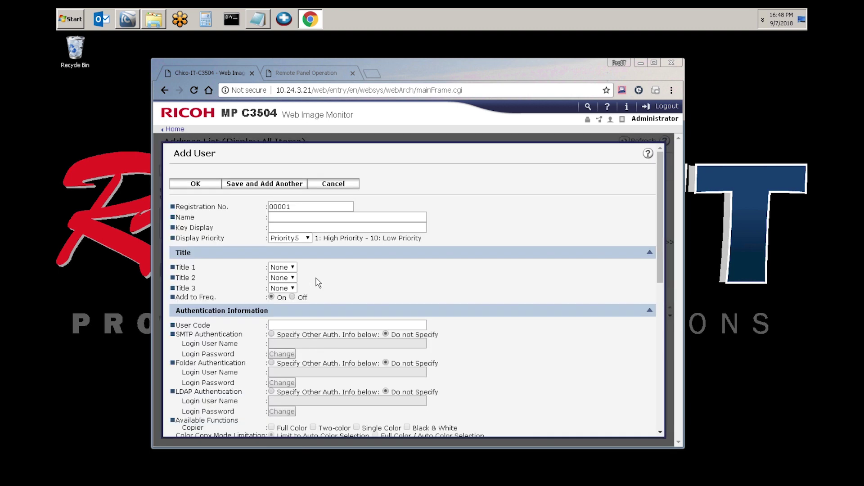
Enter the new user's name in both the Name and Key Display fields
{"action": "left_click", "coordinate": [303, 220]}
{"action": "type", "text": "Jon Smith"}
{"action": "key", "text": "Tab"}
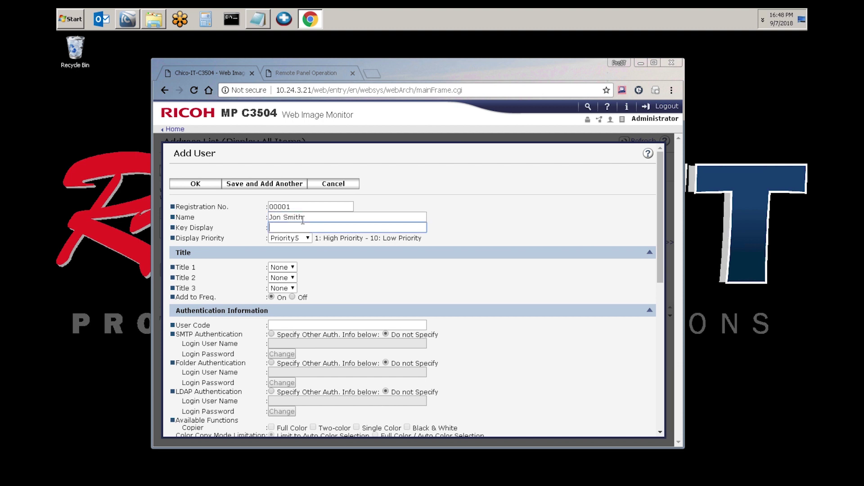
{"action": "type", "text": "Jon Smith"}
{"action": "scroll", "coordinate": [306, 324], "scroll_direction": "down", "scroll_amount": 2}
{"action": "scroll", "coordinate": [306, 323], "scroll_direction": "down", "scroll_amount": 2}
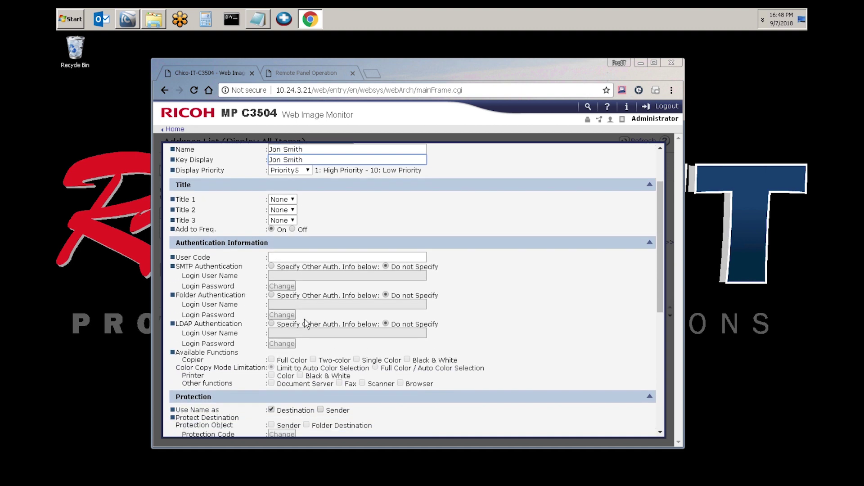
Specify separate folder authentication with the share account's login name and password
{"action": "left_click", "coordinate": [272, 290]}
{"action": "left_click", "coordinate": [289, 298]}
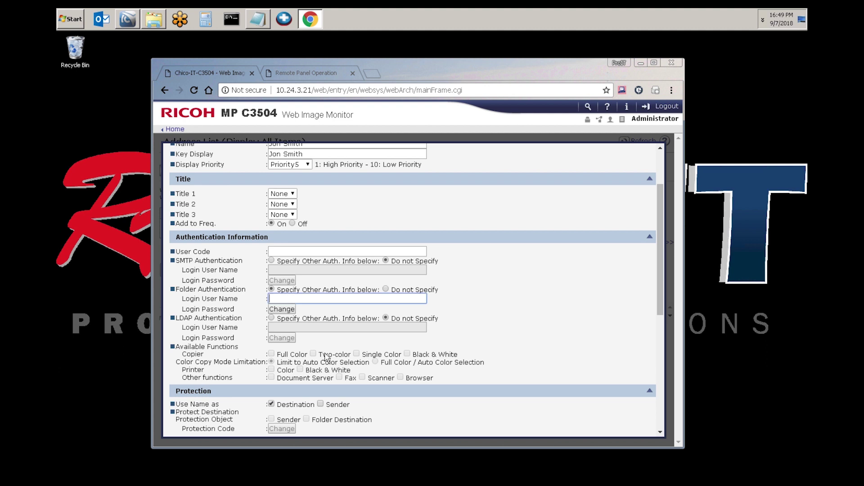
{"action": "type", "text": "raymorgan\\copier"}
{"action": "left_click", "coordinate": [282, 308]}
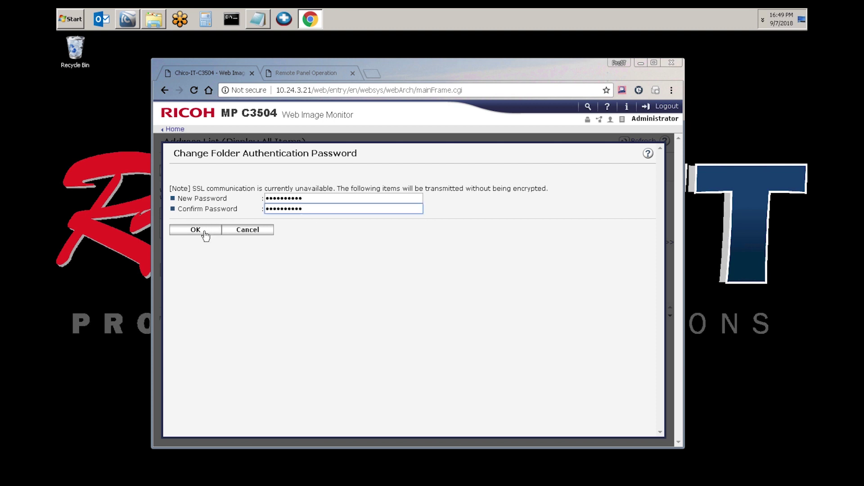
{"action": "left_click", "coordinate": [195, 230]}
Paste the folder path \\eur-loaner1\scans and save the user entry
{"action": "scroll", "coordinate": [349, 362], "scroll_direction": "down", "scroll_amount": 3}
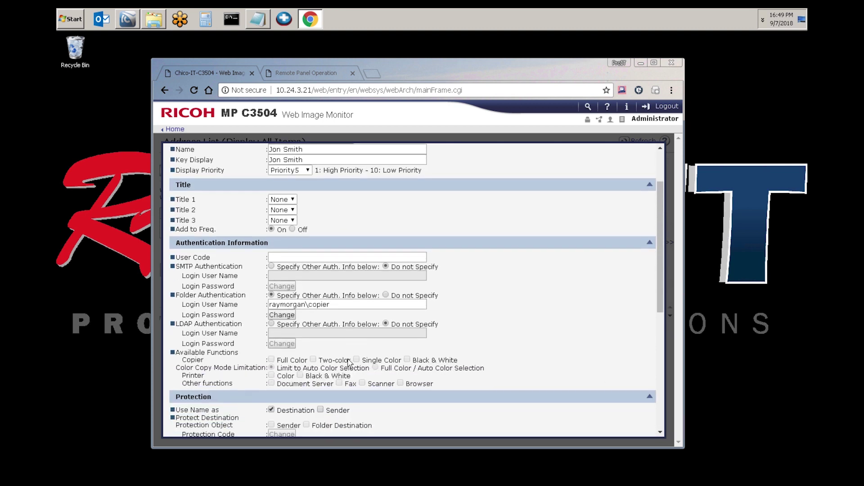
{"action": "scroll", "coordinate": [349, 363], "scroll_direction": "down", "scroll_amount": 5}
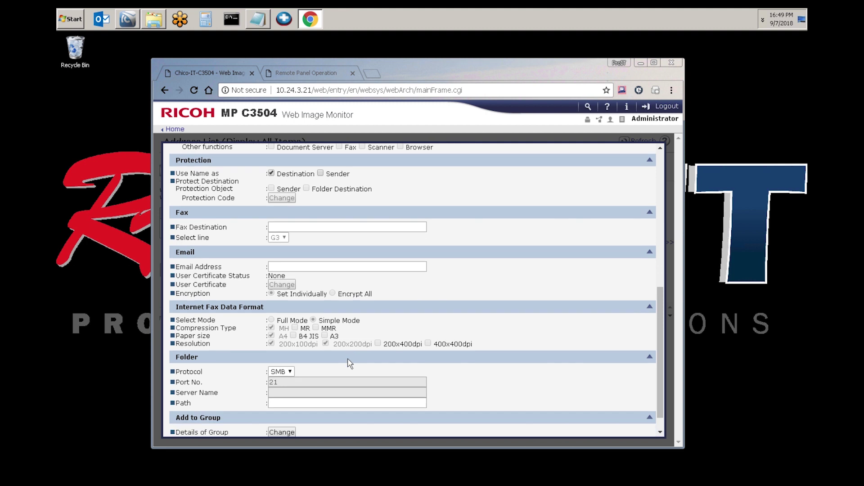
{"action": "scroll", "coordinate": [350, 364], "scroll_direction": "down", "scroll_amount": 1}
{"action": "left_click", "coordinate": [309, 379]}
{"action": "type", "text": "\\\\eur-loaner1\\scans"}
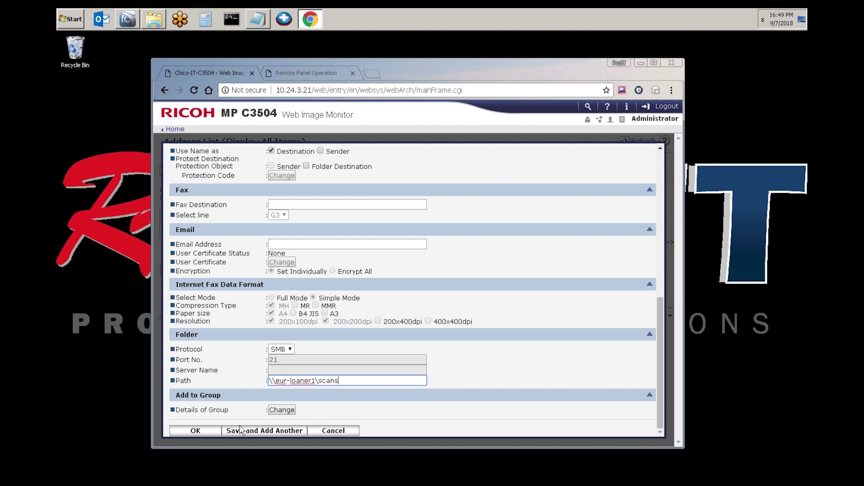
{"action": "left_click", "coordinate": [210, 431]}
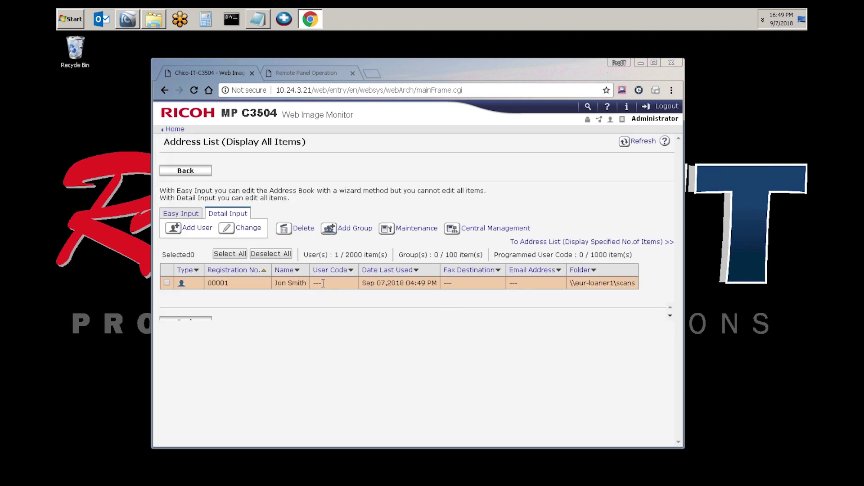
In the Remote Panel's Scanner (Classic) Folder list, select entry 00001 as the destination
{"action": "left_click", "coordinate": [332, 71]}
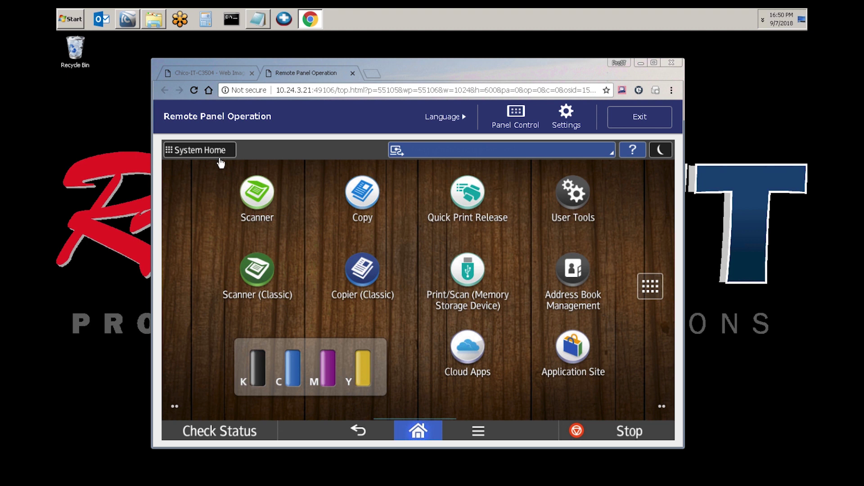
{"action": "left_click", "coordinate": [261, 278]}
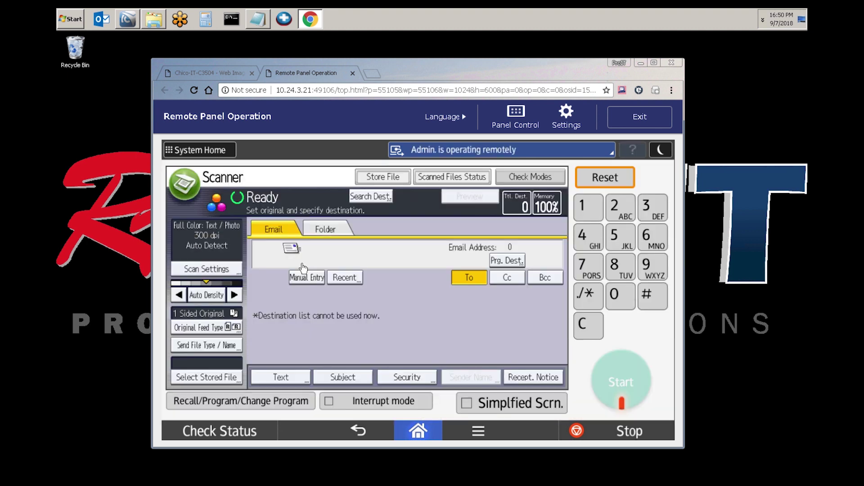
{"action": "left_click", "coordinate": [333, 230]}
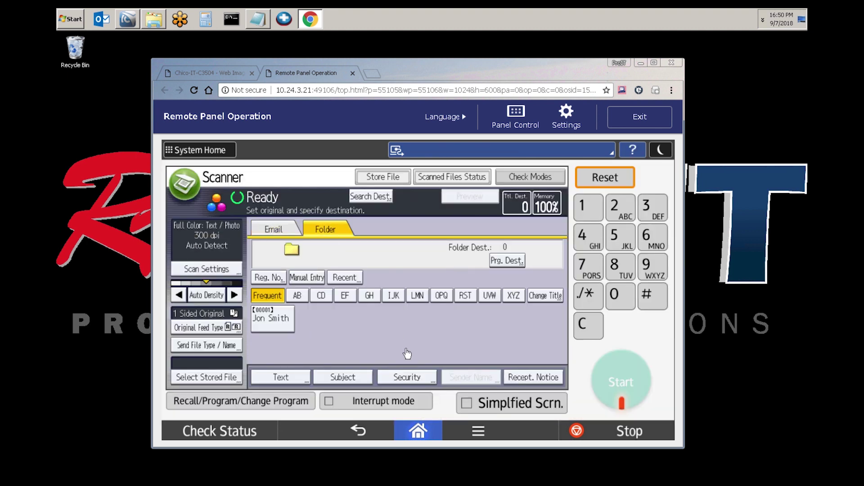
{"action": "left_click", "coordinate": [285, 327]}
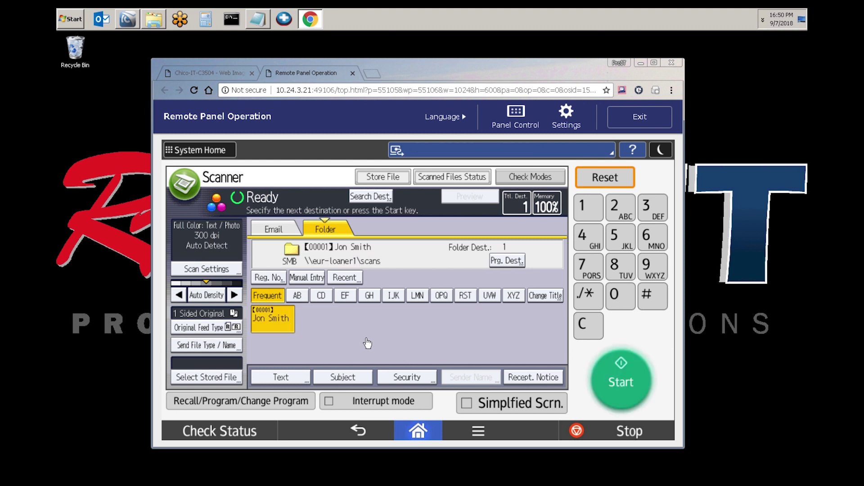